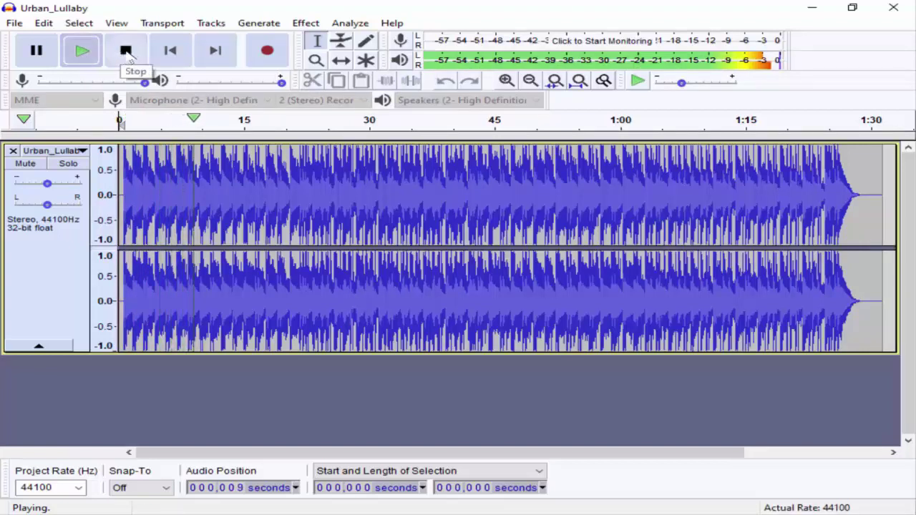
- Stop playback, then play the track's ending from about 79 seconds and stop again
{"action": "left_click", "coordinate": [125, 50]}
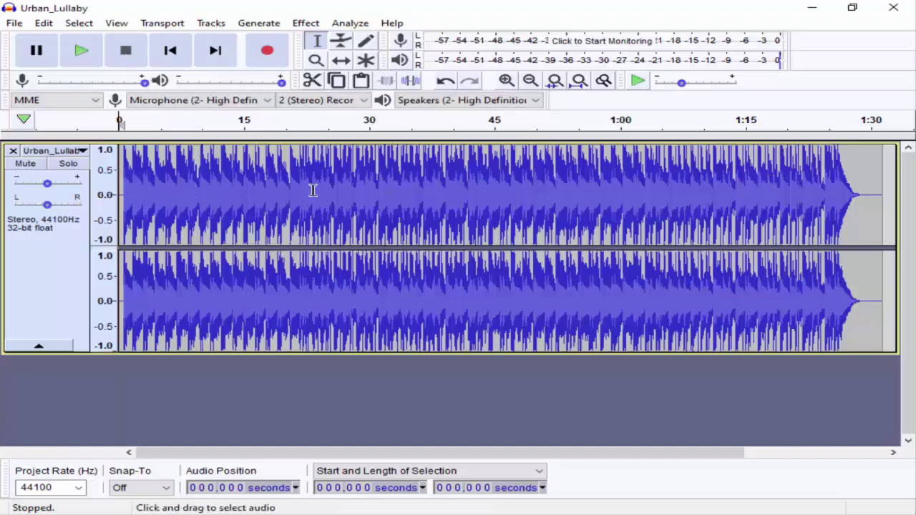
{"action": "left_click", "coordinate": [778, 176]}
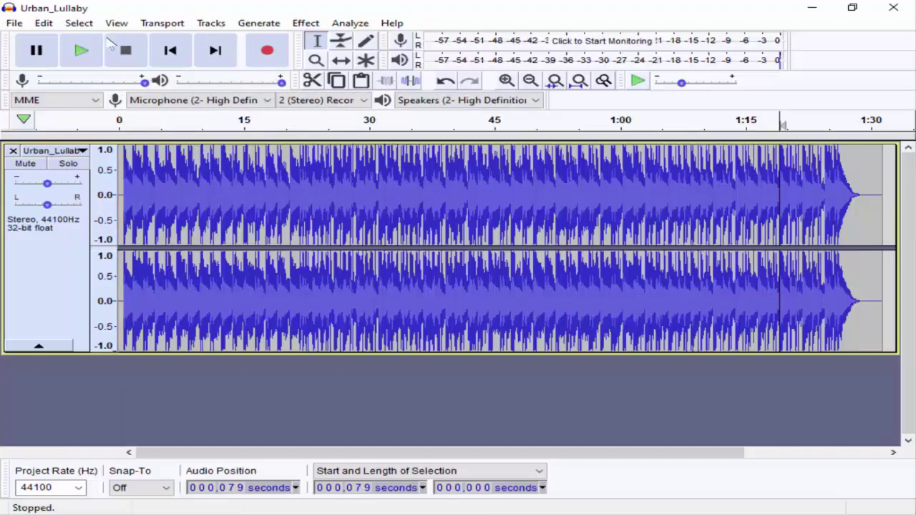
{"action": "left_click", "coordinate": [82, 52]}
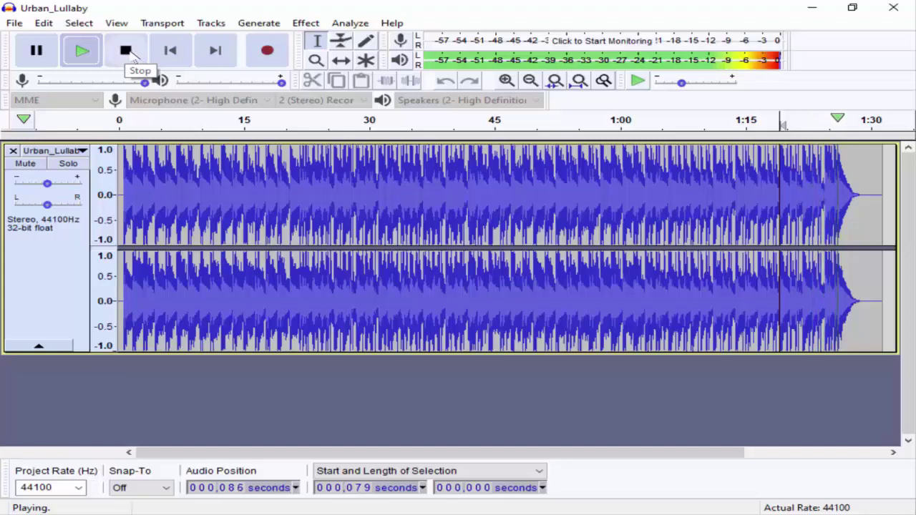
{"action": "left_click", "coordinate": [132, 54]}
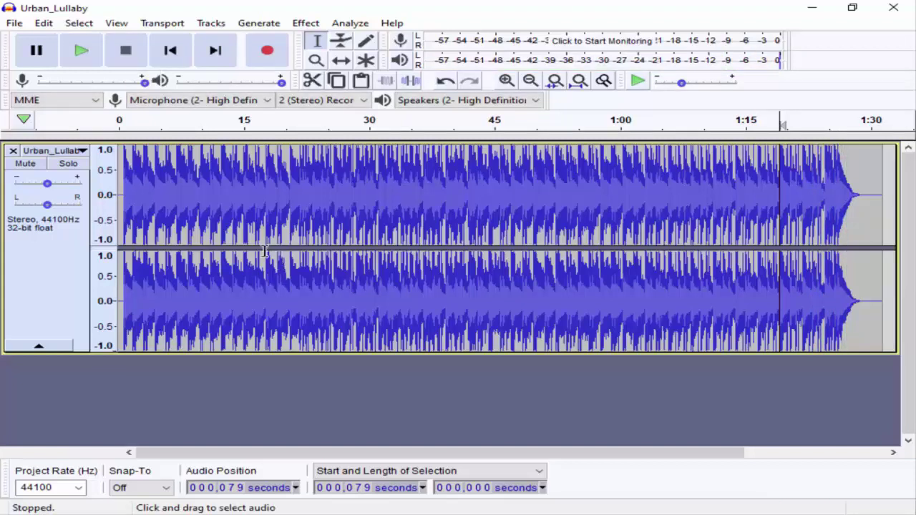
- Try applying Fade In and Fade Out to the entire Urban_Lullaby track
{"action": "left_click_drag", "start_coordinate": [123, 179], "coordinate": [311, 198]}
{"action": "left_click", "coordinate": [262, 204]}
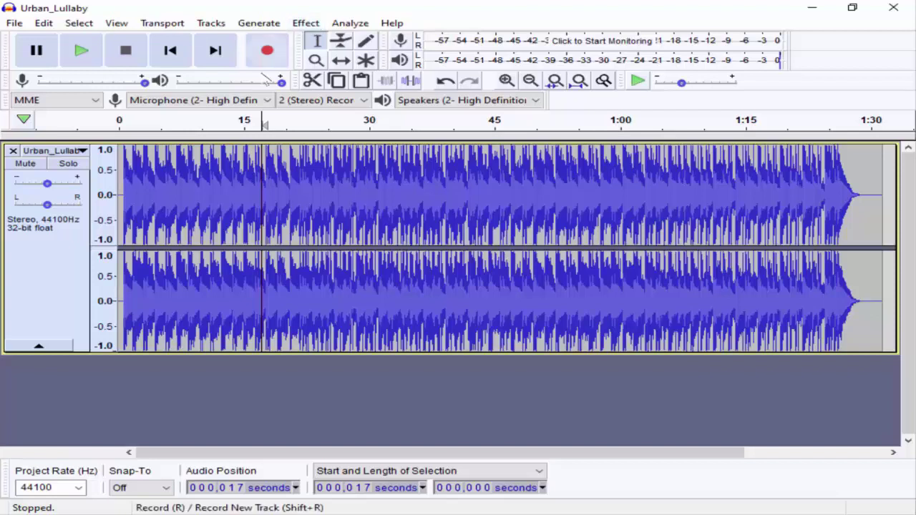
{"action": "left_click", "coordinate": [67, 265]}
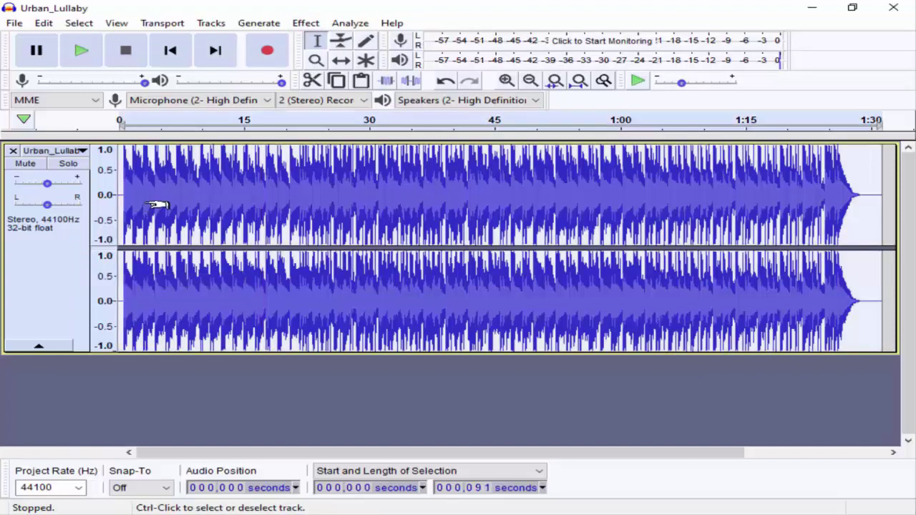
{"action": "left_click", "coordinate": [308, 23]}
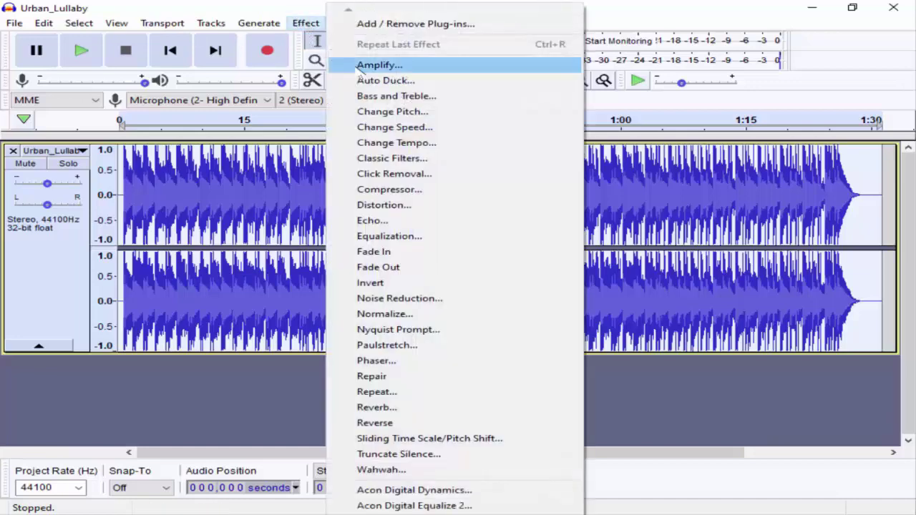
{"action": "left_click", "coordinate": [393, 255]}
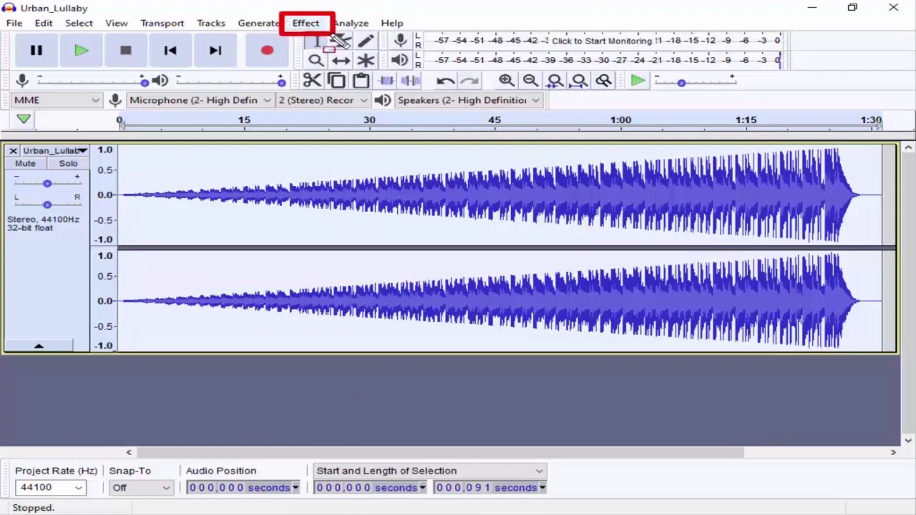
{"action": "left_click", "coordinate": [321, 28]}
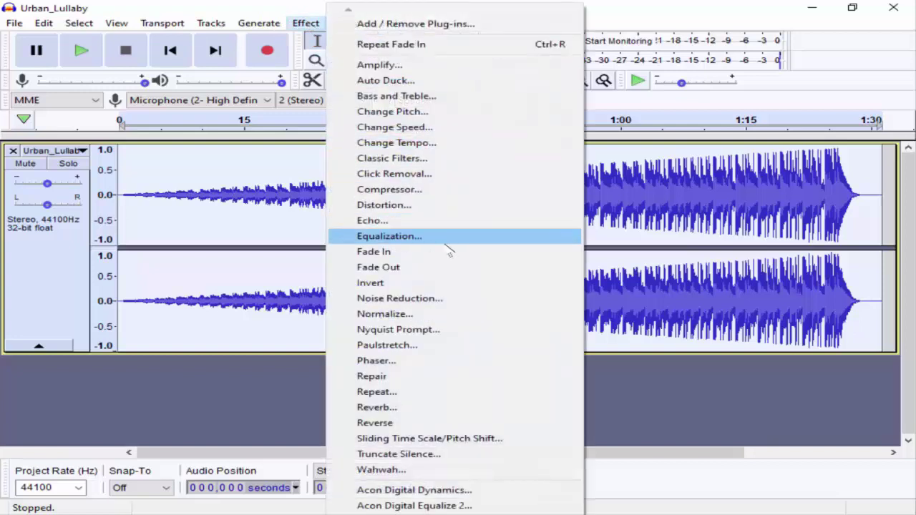
{"action": "left_click", "coordinate": [439, 268]}
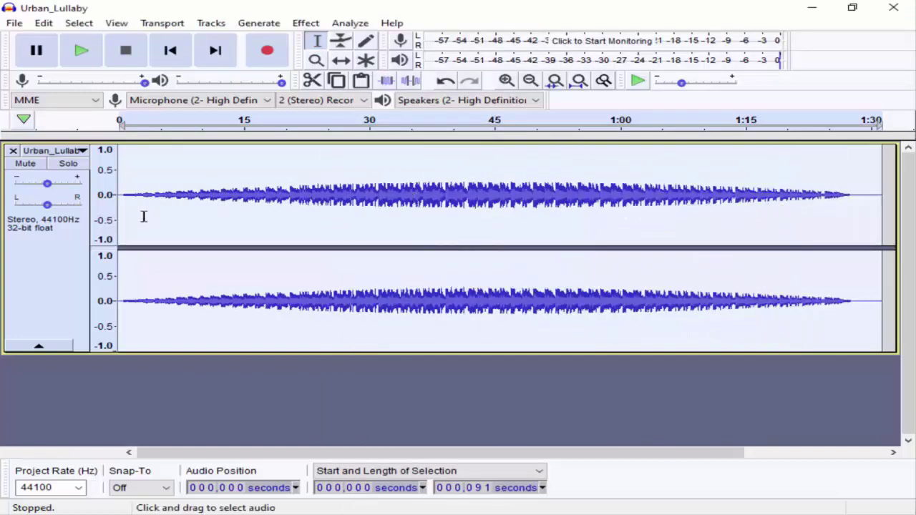
- Inspect the faded opening and ending of the track, and play it from about 1 second
{"action": "left_click_drag", "start_coordinate": [122, 195], "coordinate": [304, 213]}
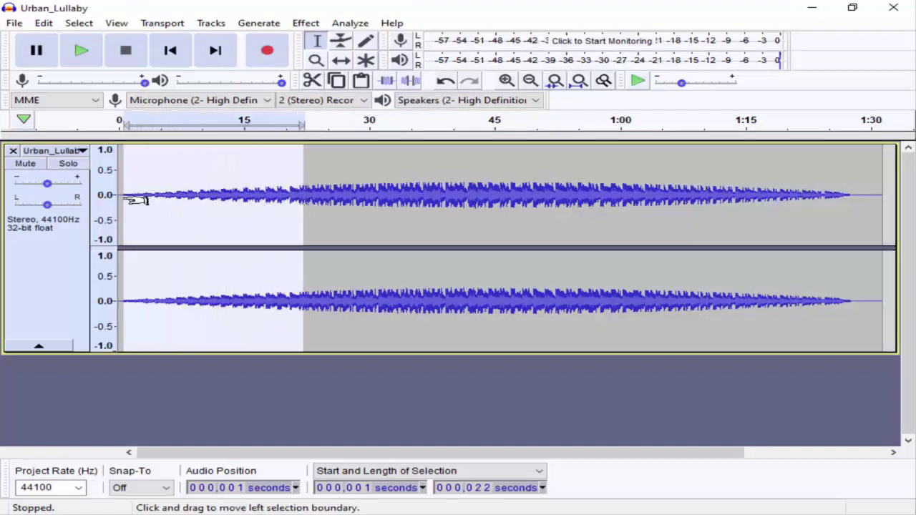
{"action": "left_click_drag", "start_coordinate": [123, 197], "coordinate": [851, 210]}
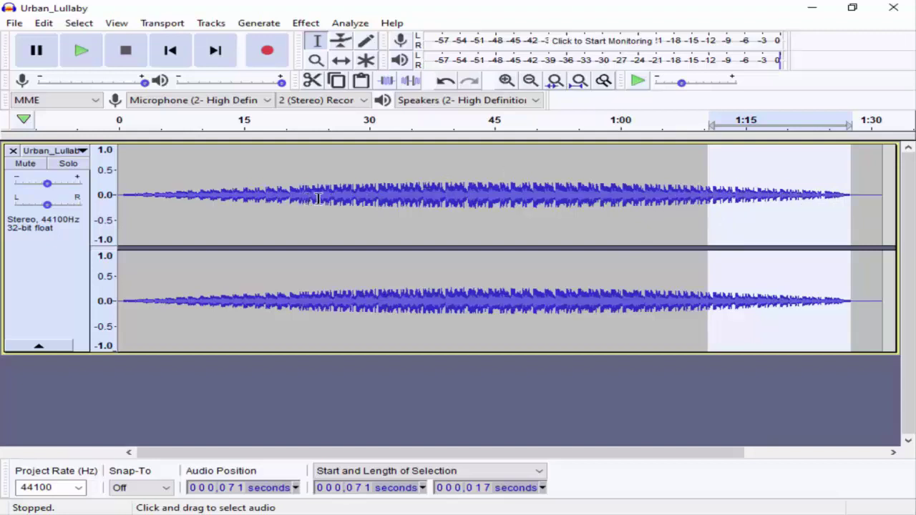
{"action": "left_click", "coordinate": [121, 214]}
{"action": "left_click", "coordinate": [80, 50]}
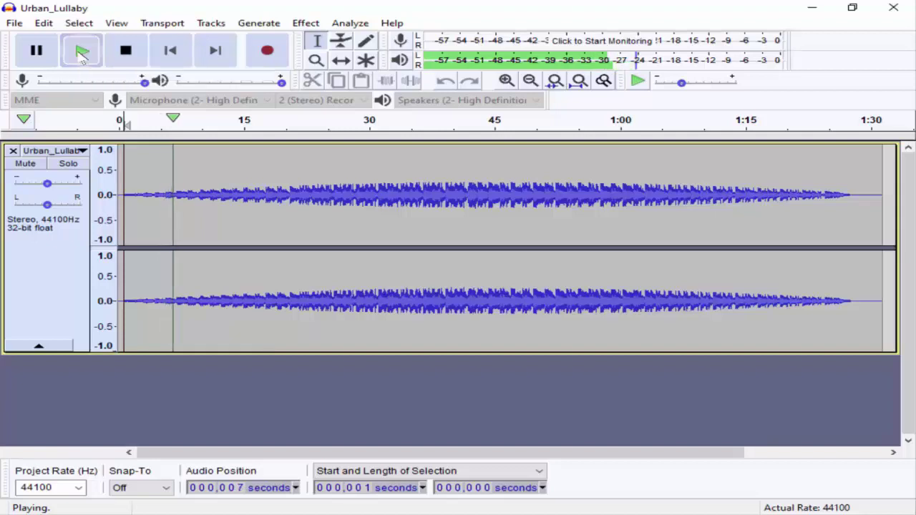
{"action": "left_click", "coordinate": [132, 57]}
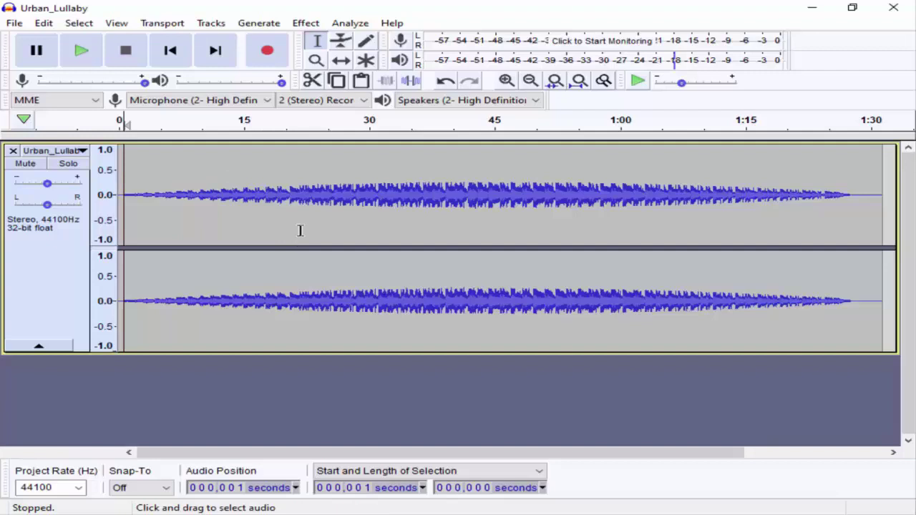
- Examine the middle section from about 24 seconds, then undo the Fade Out and Fade In on the whole track
{"action": "left_click_drag", "start_coordinate": [320, 197], "coordinate": [653, 237]}
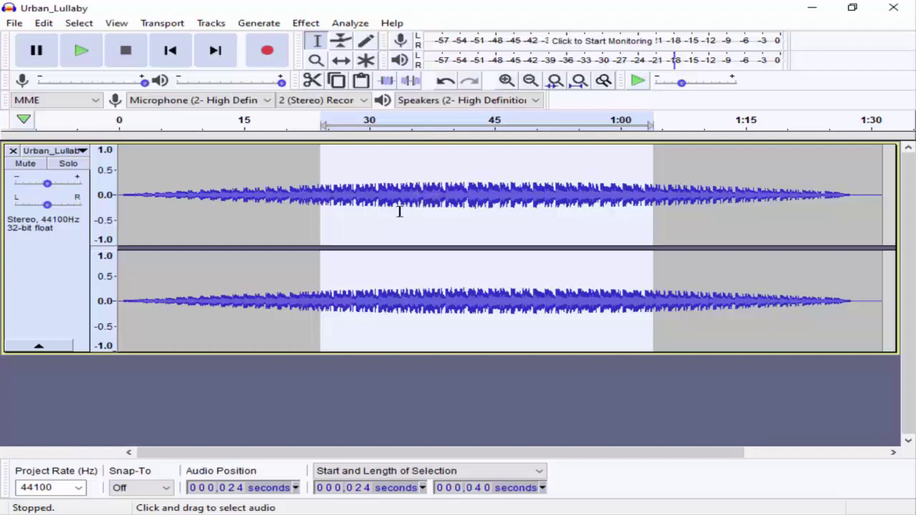
{"action": "left_click", "coordinate": [266, 200]}
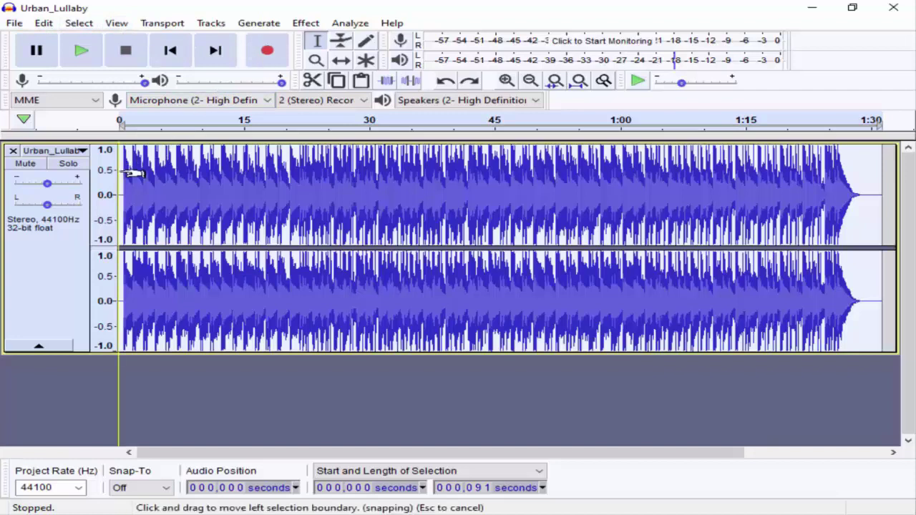
- Apply Fade In to the track's opening, starting at about 1 second with a length of about 6 seconds
{"action": "left_click_drag", "start_coordinate": [127, 173], "coordinate": [169, 185]}
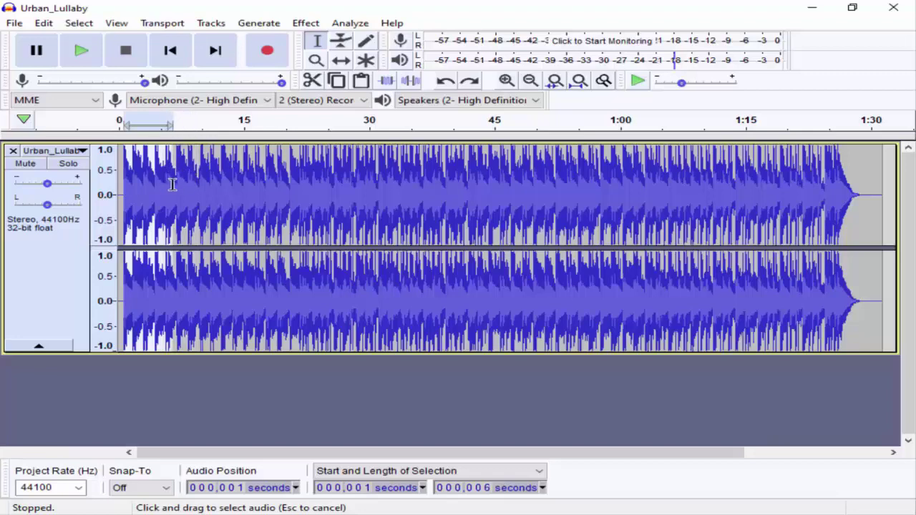
{"action": "left_click", "coordinate": [305, 23]}
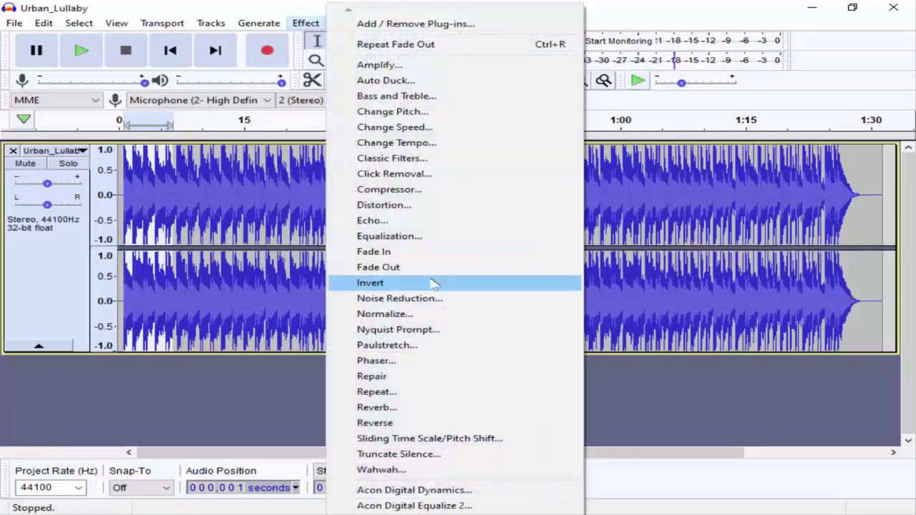
{"action": "left_click", "coordinate": [431, 251]}
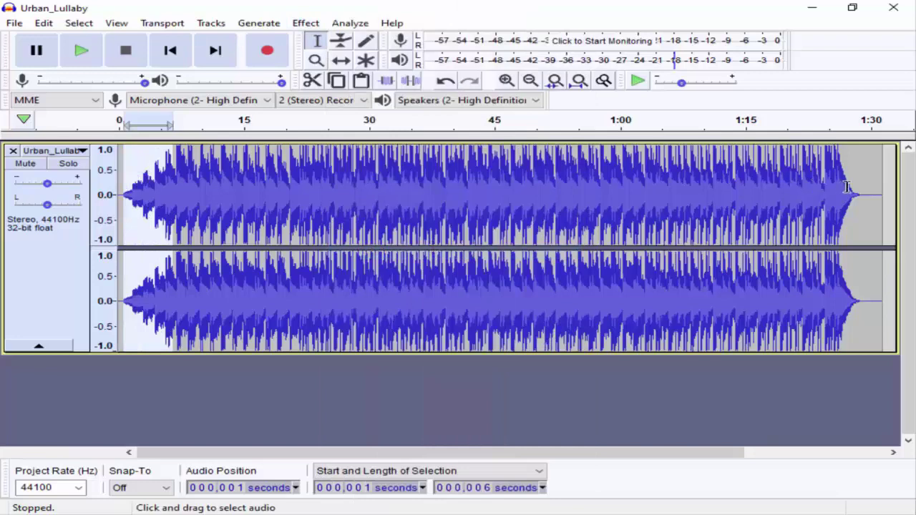
- Apply Fade Out to the track's ending, starting at about 80 seconds with a length of about 9 seconds
{"action": "left_click_drag", "start_coordinate": [860, 196], "coordinate": [791, 210]}
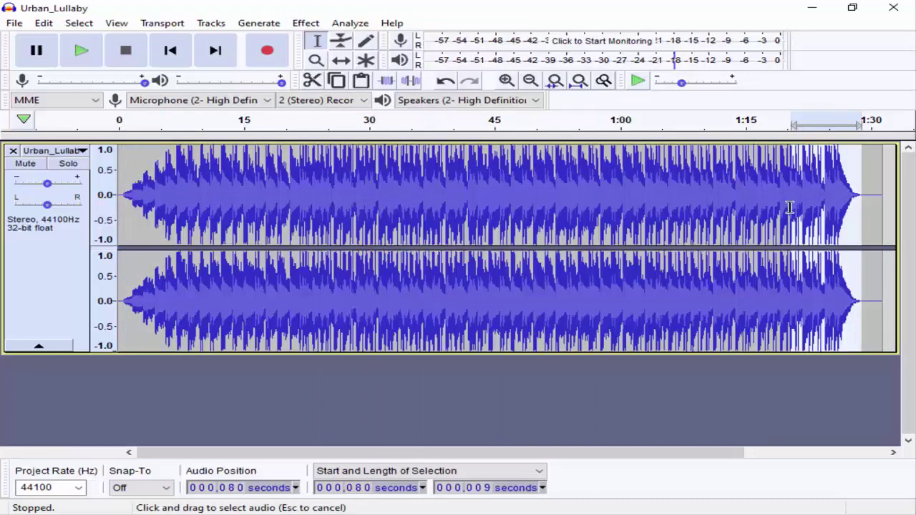
{"action": "left_click", "coordinate": [306, 23]}
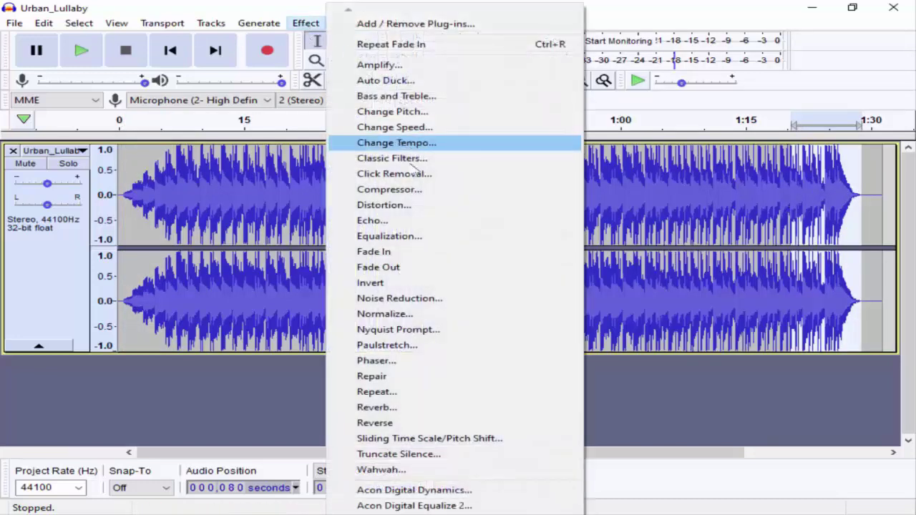
{"action": "left_click", "coordinate": [401, 267]}
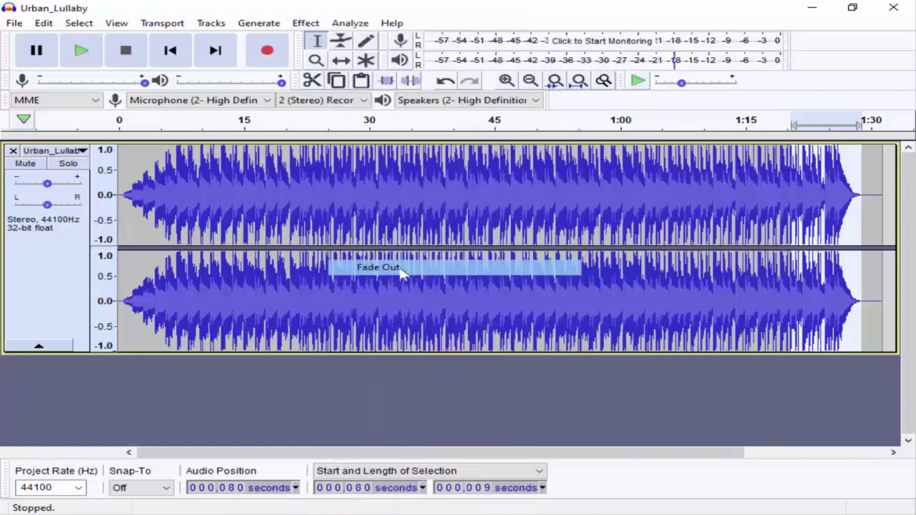
- Play the faded track from the beginning and again from about 76 seconds to check both fades
{"action": "left_click", "coordinate": [119, 193]}
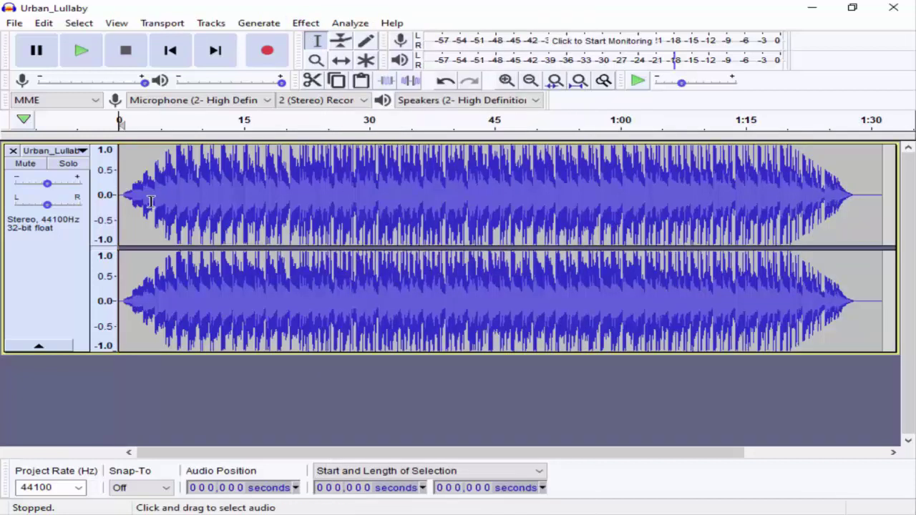
{"action": "left_click", "coordinate": [81, 51]}
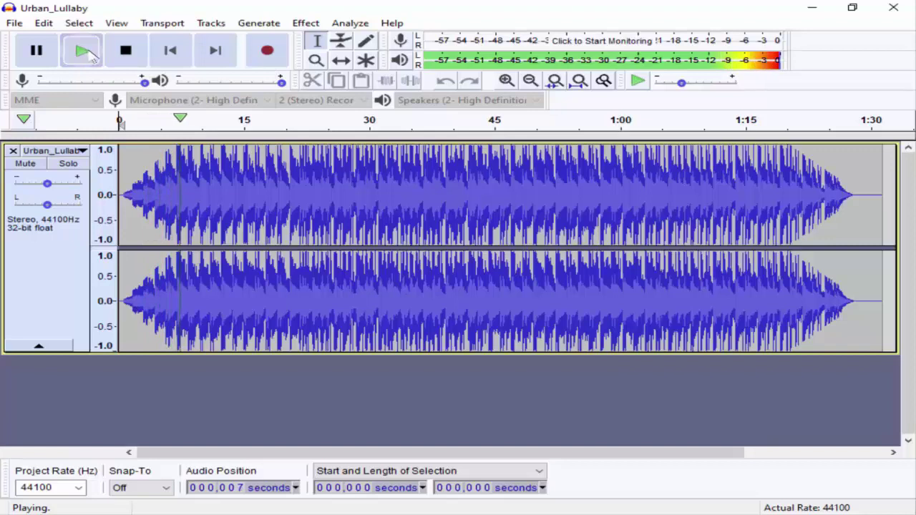
{"action": "left_click", "coordinate": [128, 52]}
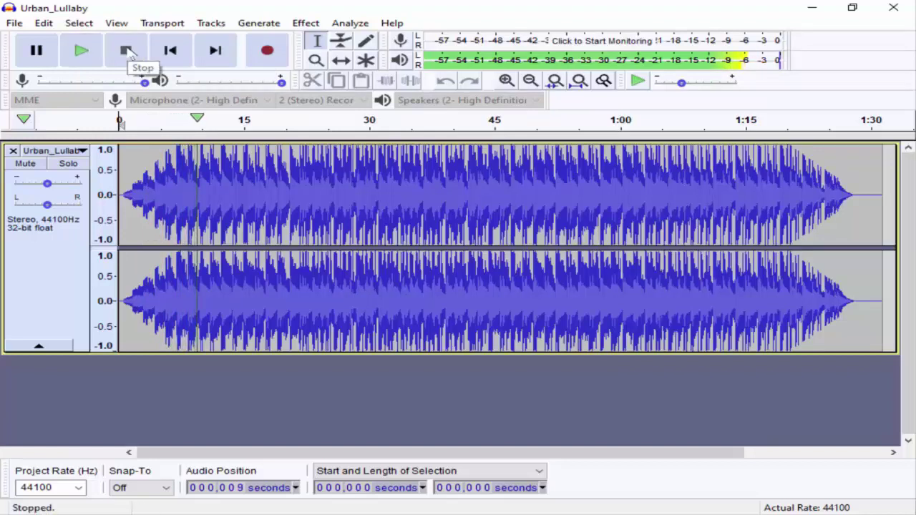
{"action": "left_click", "coordinate": [750, 179]}
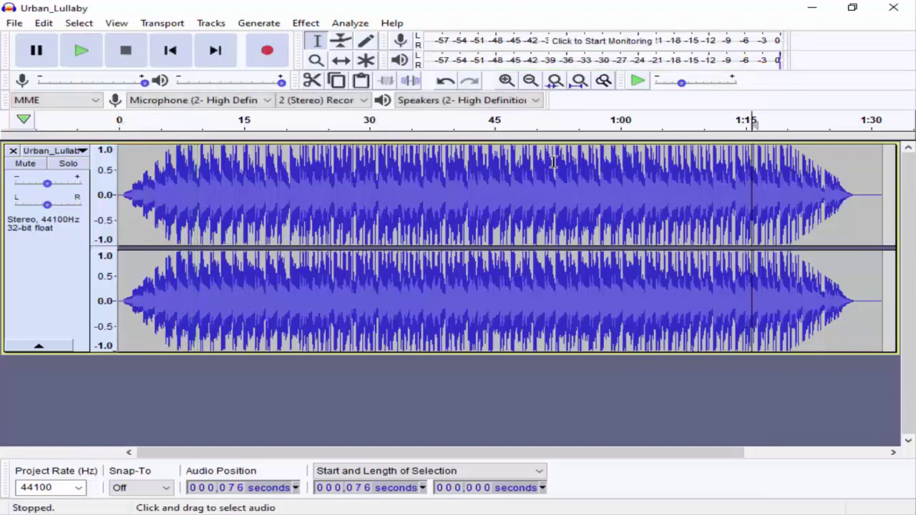
{"action": "left_click", "coordinate": [83, 52]}
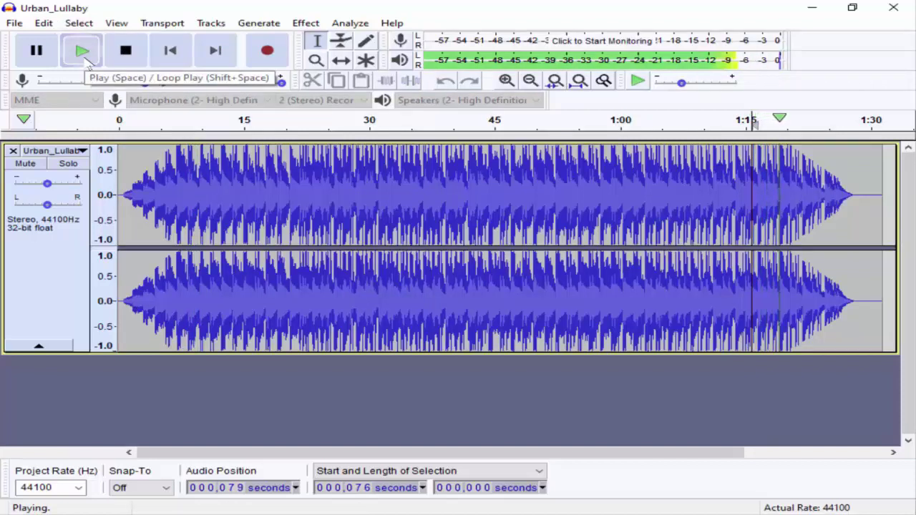
{"action": "left_click", "coordinate": [127, 52]}
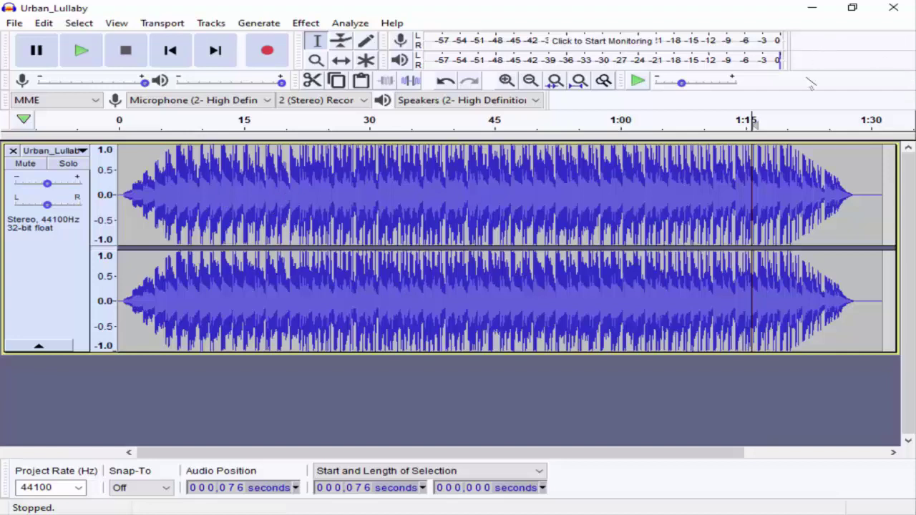
- Switch to the Fiverr page in the browser and look through the audio editing gigs
{"action": "left_click", "coordinate": [812, 8]}
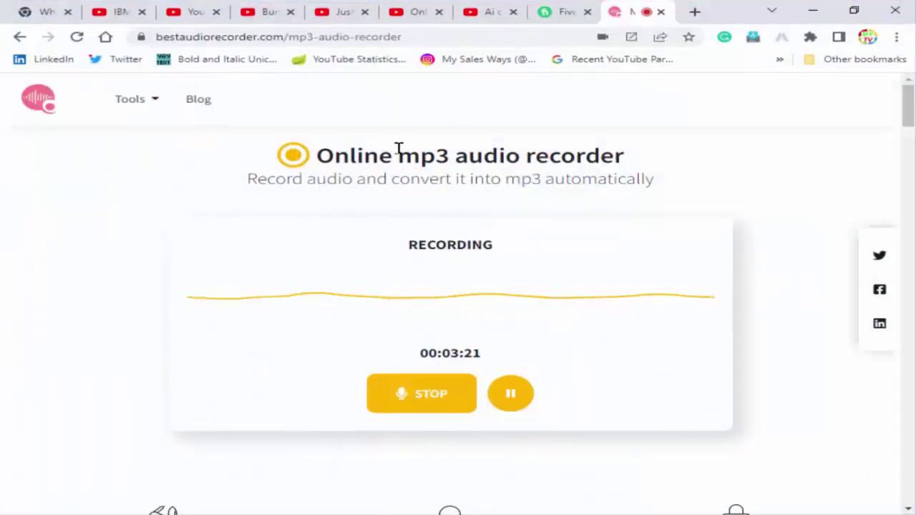
{"action": "left_click", "coordinate": [558, 12]}
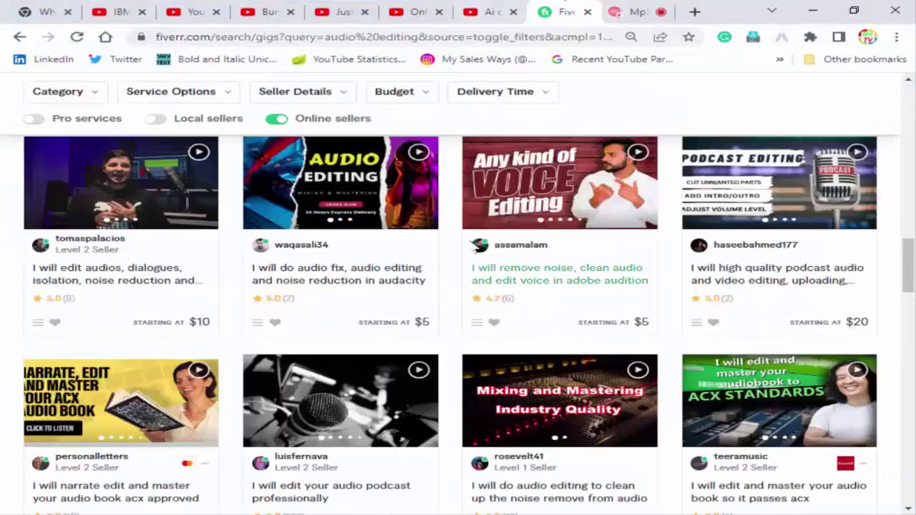
{"action": "scroll", "coordinate": [466, 243], "scroll_direction": "down", "scroll_amount": 5}
{"action": "scroll", "coordinate": [467, 244], "scroll_direction": "up", "scroll_amount": 10}
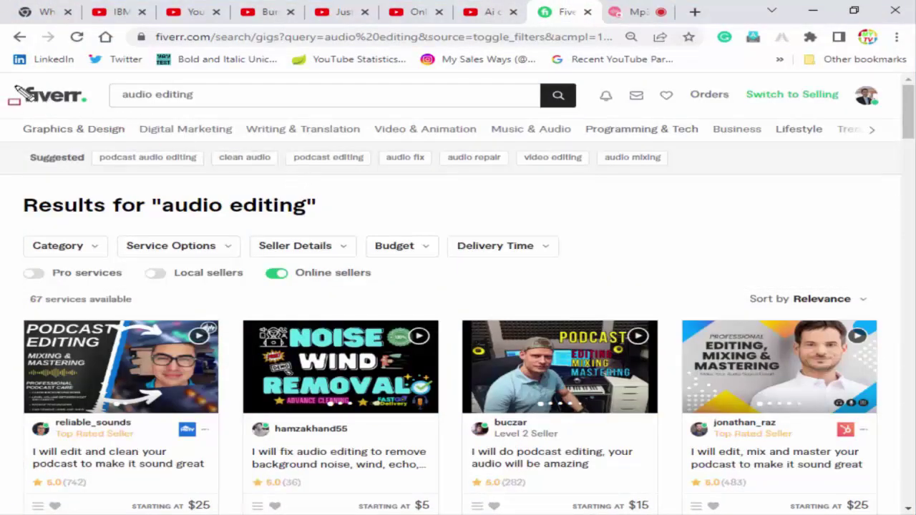
{"action": "scroll", "coordinate": [357, 196], "scroll_direction": "down", "scroll_amount": 3}
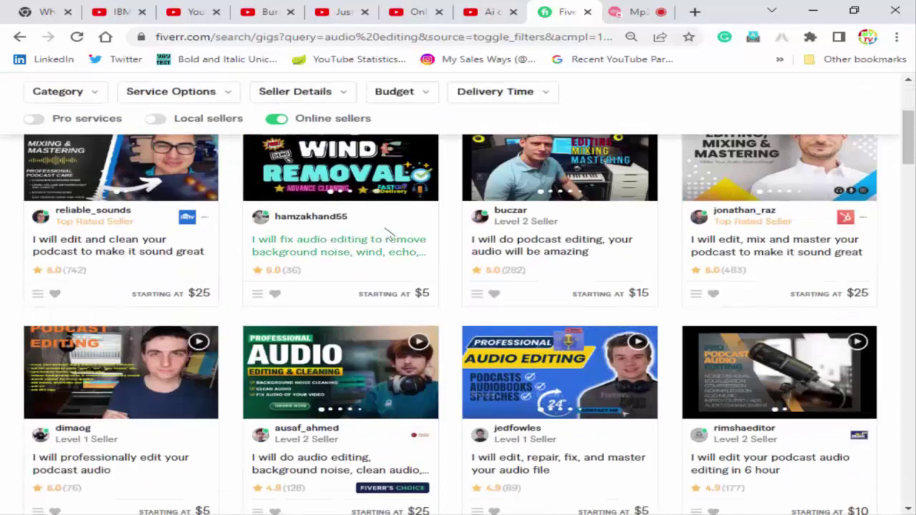
{"action": "scroll", "coordinate": [318, 163], "scroll_direction": "up", "scroll_amount": 3}
- Search Fiverr again for "audio editing" and check how many services are available
{"action": "left_click", "coordinate": [322, 95]}
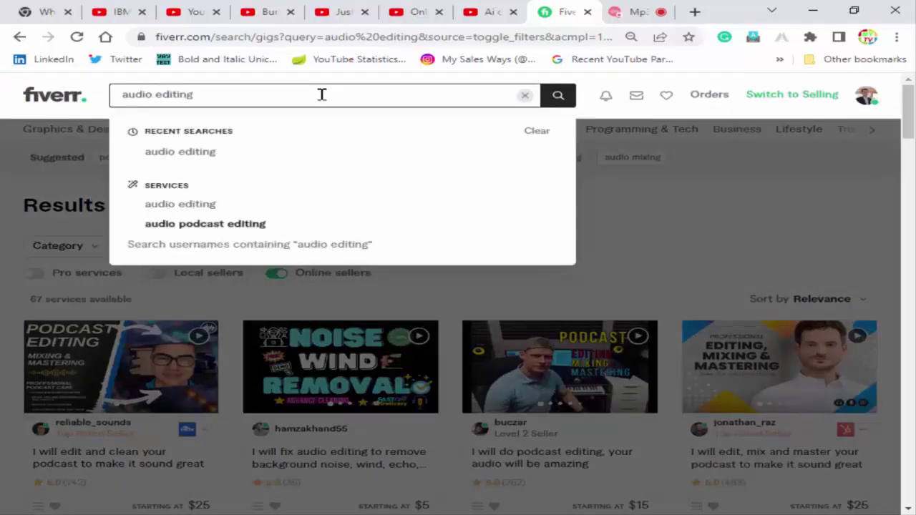
{"action": "key", "text": "Return"}
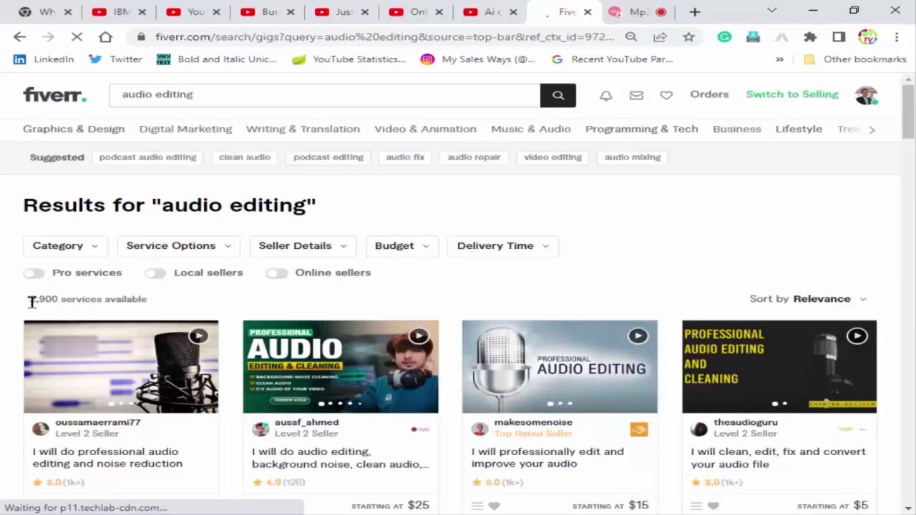
{"action": "mouse_move", "coordinate": [12, 284]}
{"action": "left_mouse_down"}
{"action": "mouse_move", "coordinate": [84, 312]}
{"action": "mouse_move", "coordinate": [163, 315]}
{"action": "left_mouse_up"}
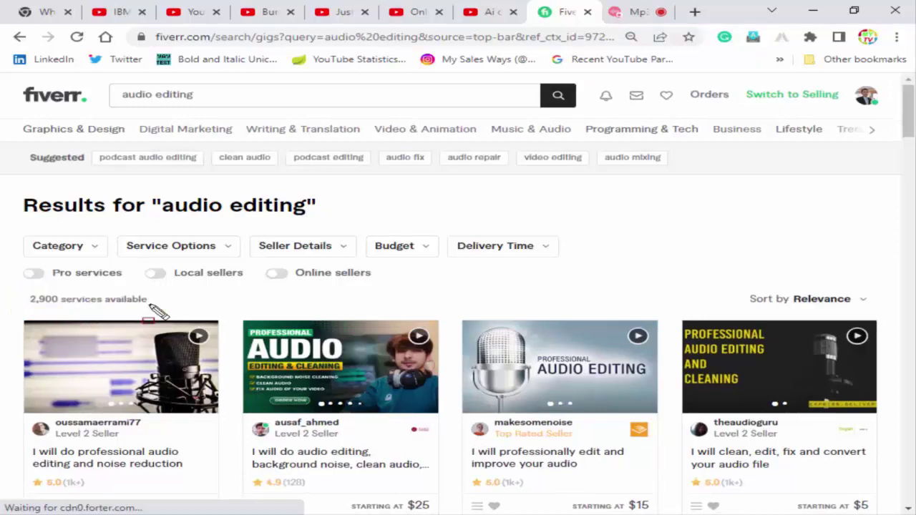
- Look through the "audio editing" search results and compare the gigs' ratings and starting prices
{"action": "scroll", "coordinate": [242, 304], "scroll_direction": "down", "scroll_amount": 2}
{"action": "scroll", "coordinate": [240, 307], "scroll_direction": "down", "scroll_amount": 1}
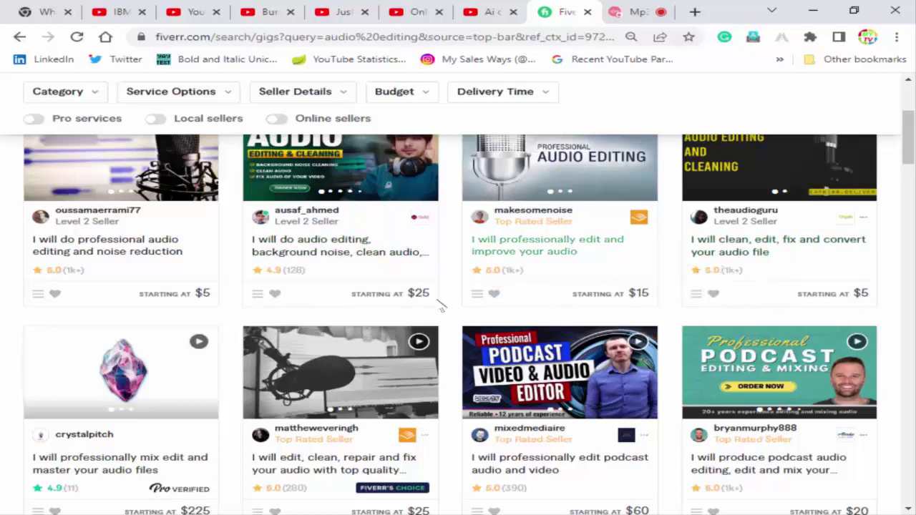
{"action": "scroll", "coordinate": [440, 365], "scroll_direction": "down", "scroll_amount": 2}
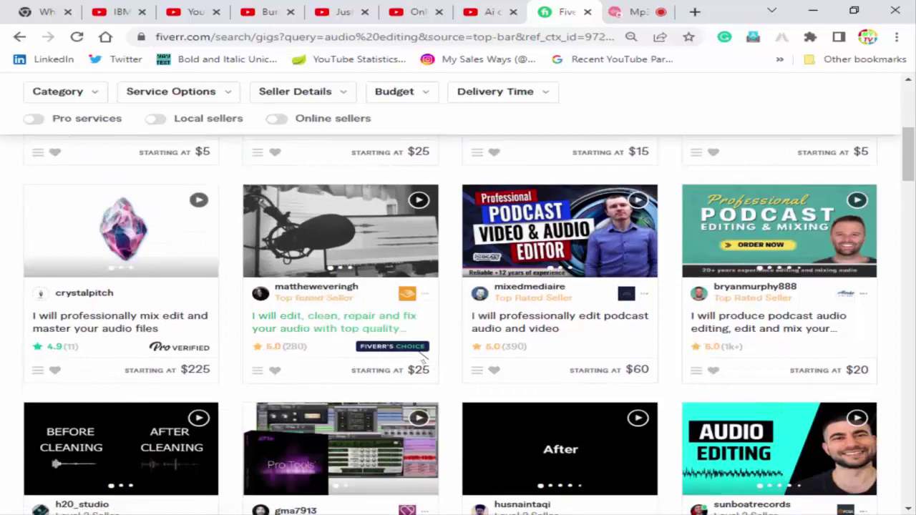
{"action": "scroll", "coordinate": [444, 358], "scroll_direction": "down", "scroll_amount": 2}
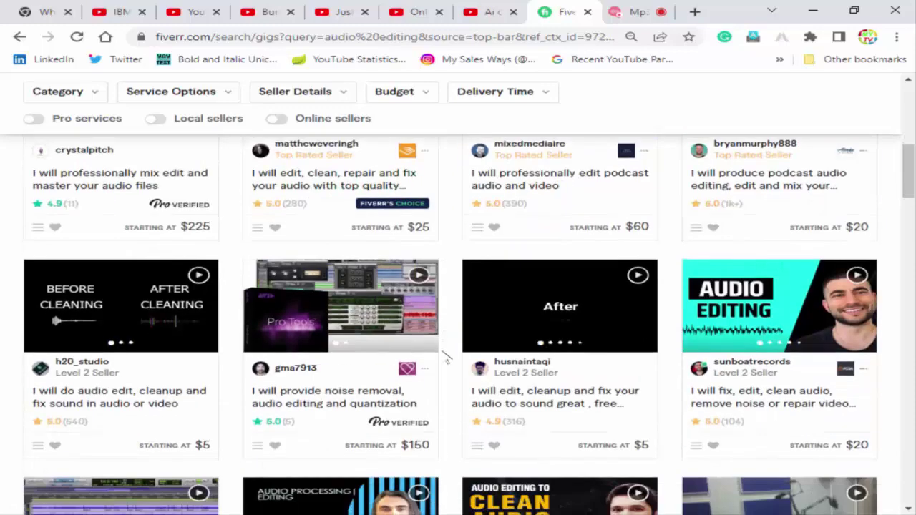
{"action": "scroll", "coordinate": [445, 358], "scroll_direction": "down", "scroll_amount": 5}
{"action": "scroll", "coordinate": [445, 351], "scroll_direction": "up", "scroll_amount": 10}
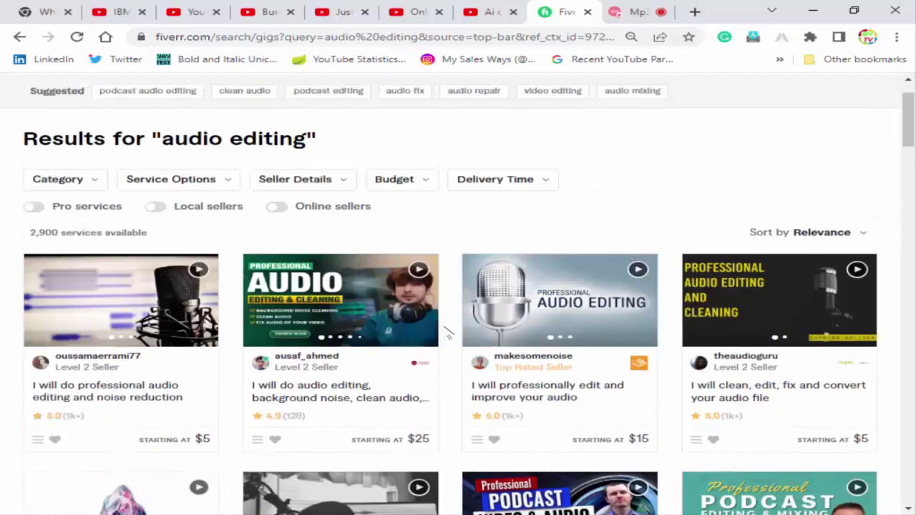
{"action": "scroll", "coordinate": [446, 333], "scroll_direction": "up", "scroll_amount": 1}
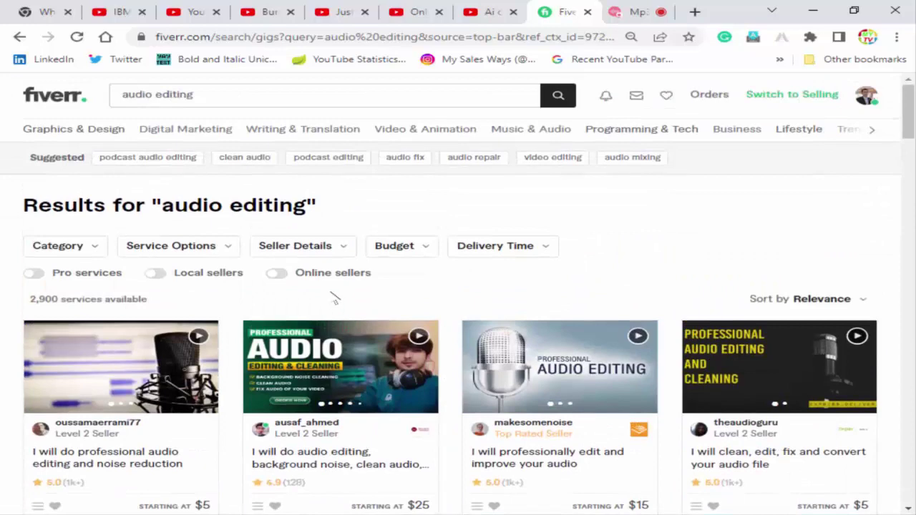
- Filter the "audio editing" results to show only online sellers
{"action": "left_click", "coordinate": [279, 274]}
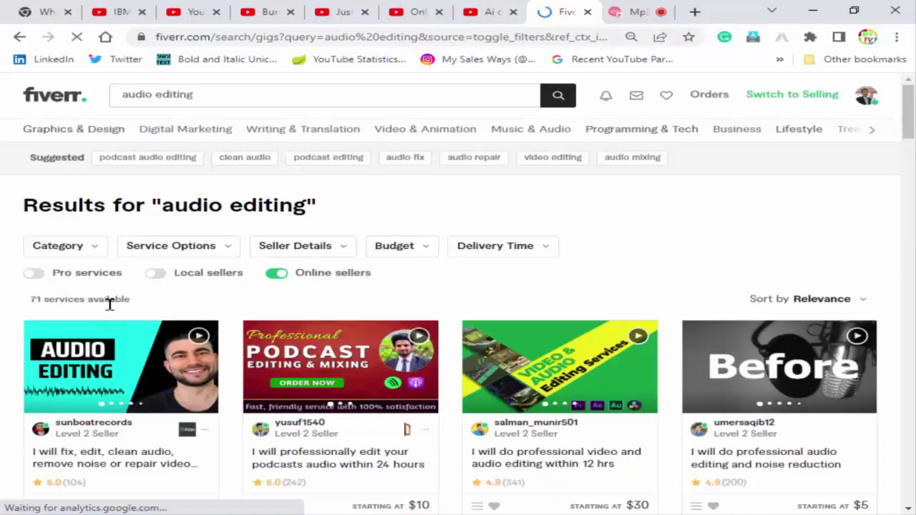
{"action": "scroll", "coordinate": [430, 303], "scroll_direction": "down", "scroll_amount": 6}
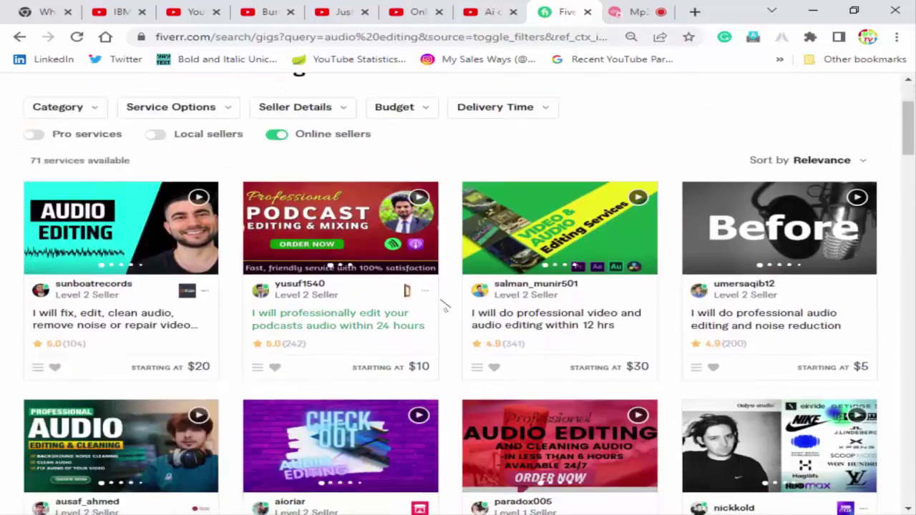
{"action": "scroll", "coordinate": [458, 306], "scroll_direction": "up", "scroll_amount": 4}
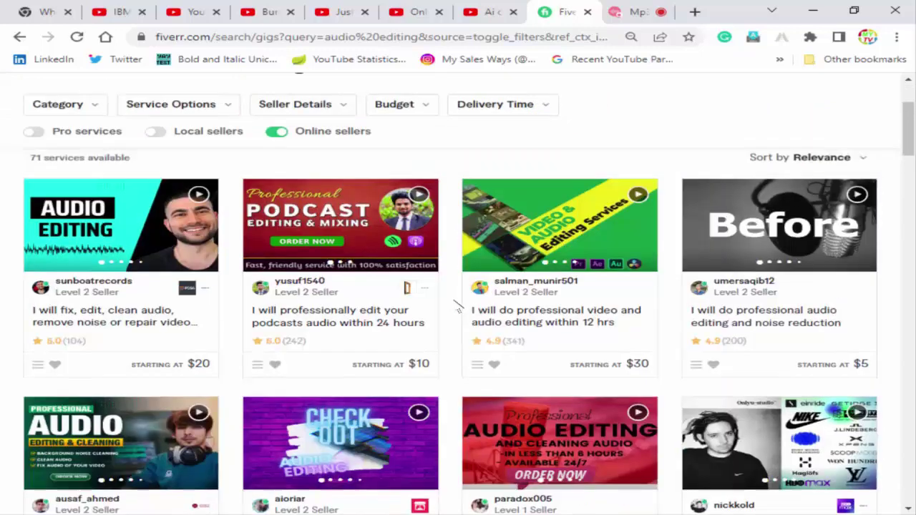
- Examine the online sellers' gigs for their ratings and starting prices, and check how many services are available
{"action": "left_click_drag", "start_coordinate": [127, 354], "coordinate": [864, 369]}
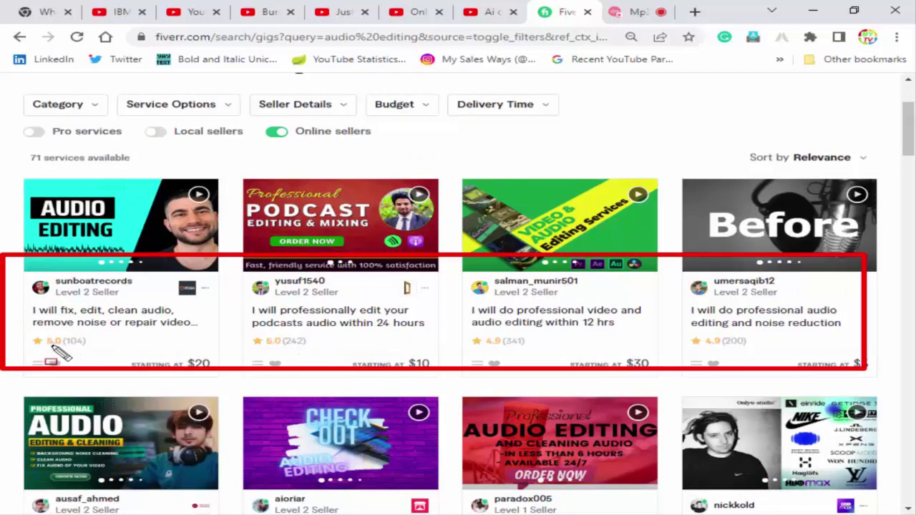
{"action": "key", "text": "Escape"}
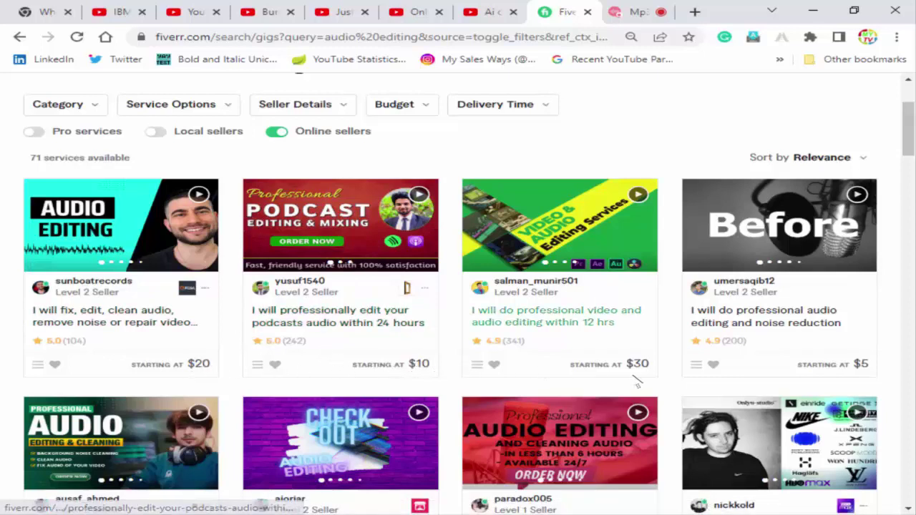
{"action": "scroll", "coordinate": [674, 358], "scroll_direction": "down", "scroll_amount": 2}
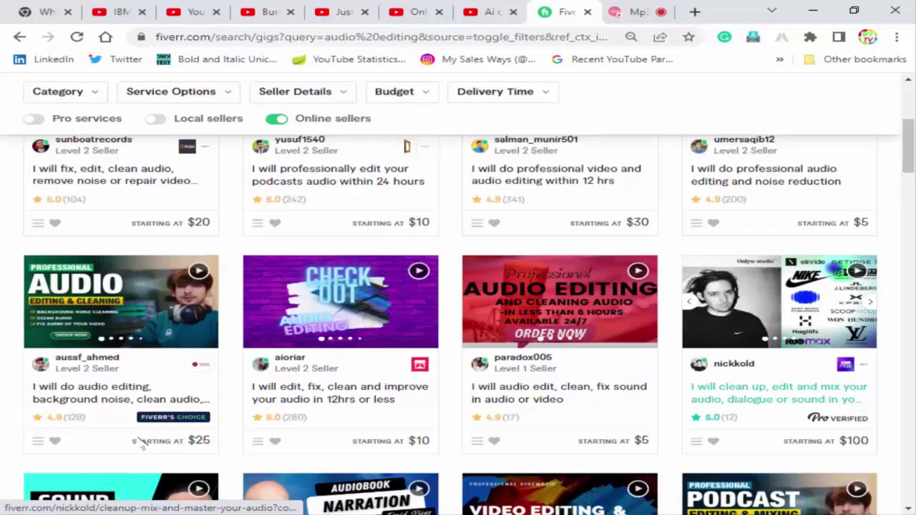
{"action": "left_click_drag", "start_coordinate": [112, 426], "coordinate": [222, 452]}
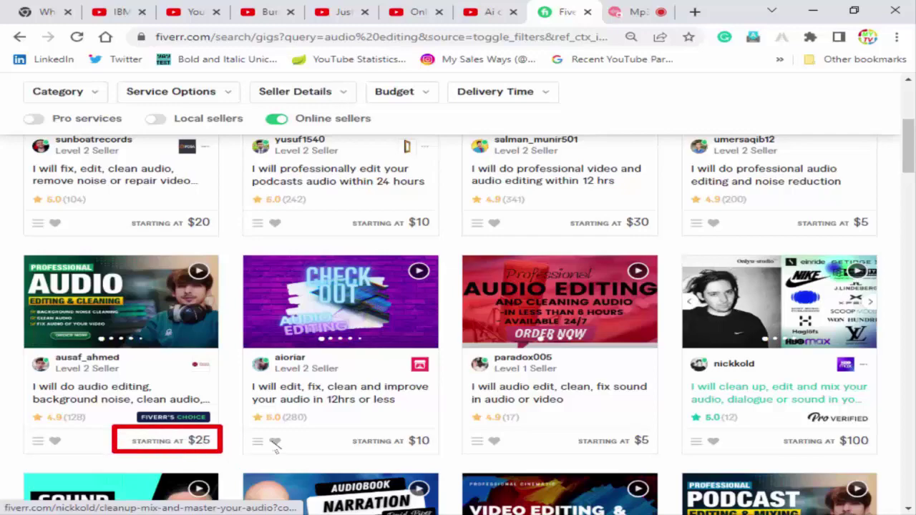
{"action": "scroll", "coordinate": [433, 419], "scroll_direction": "down", "scroll_amount": 8}
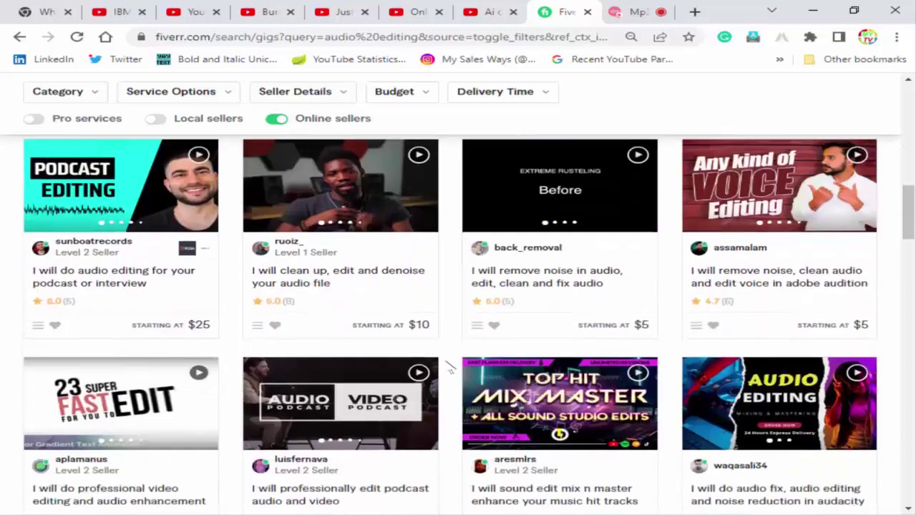
{"action": "scroll", "coordinate": [450, 366], "scroll_direction": "up", "scroll_amount": 10}
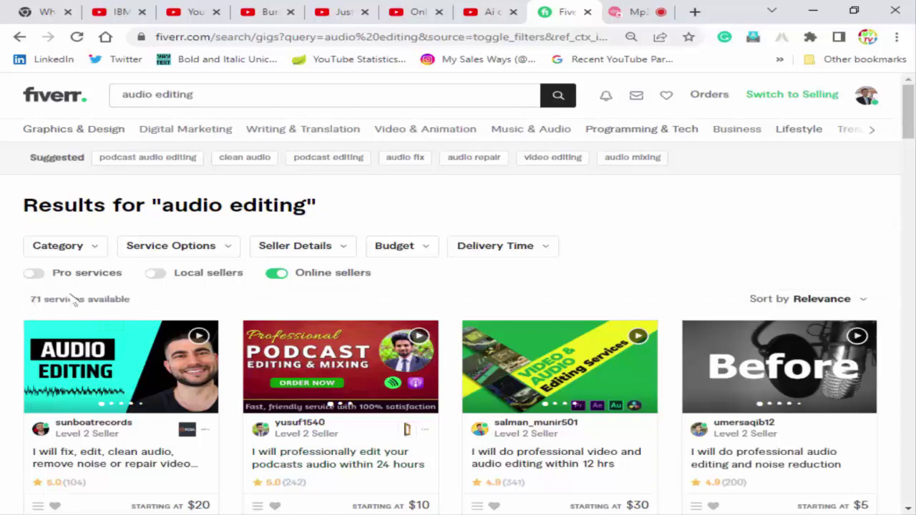
{"action": "left_click_drag", "start_coordinate": [28, 293], "coordinate": [163, 327]}
{"action": "scroll", "coordinate": [451, 301], "scroll_direction": "down", "scroll_amount": 2}
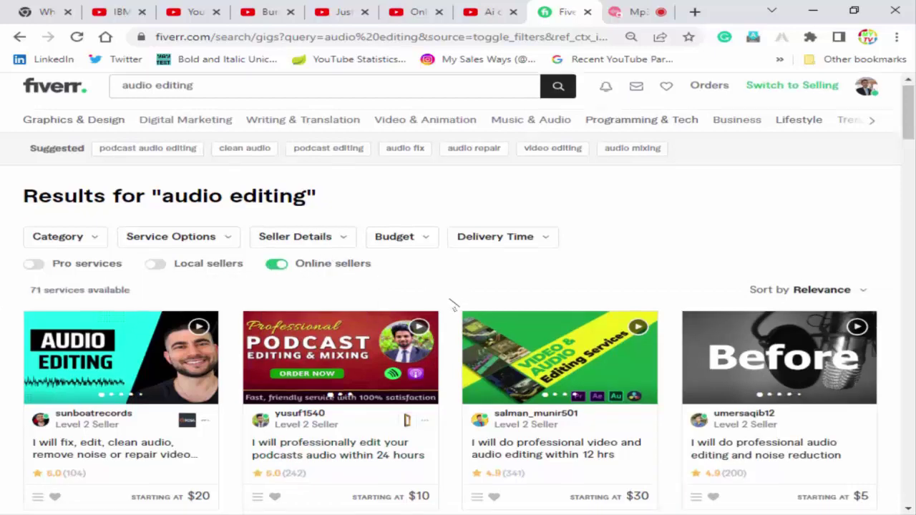
{"action": "scroll", "coordinate": [449, 306], "scroll_direction": "down", "scroll_amount": 6}
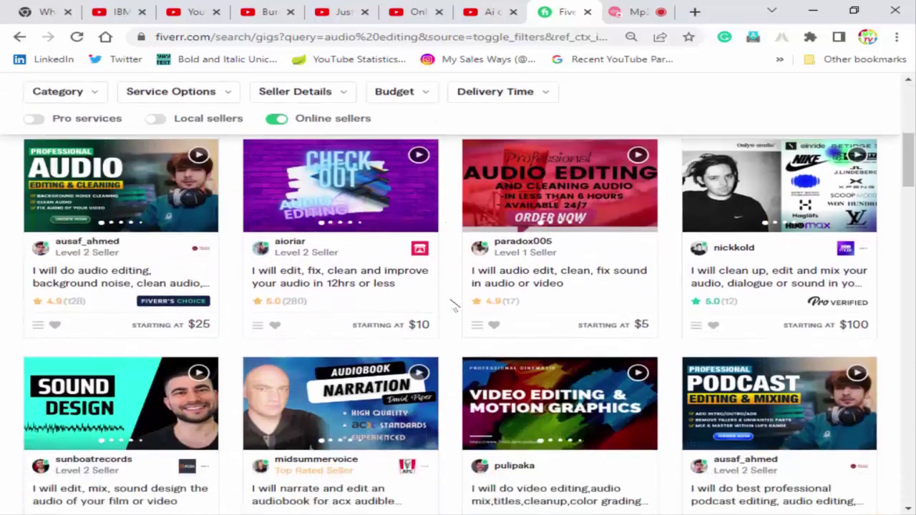
{"action": "scroll", "coordinate": [453, 306], "scroll_direction": "up", "scroll_amount": 8}
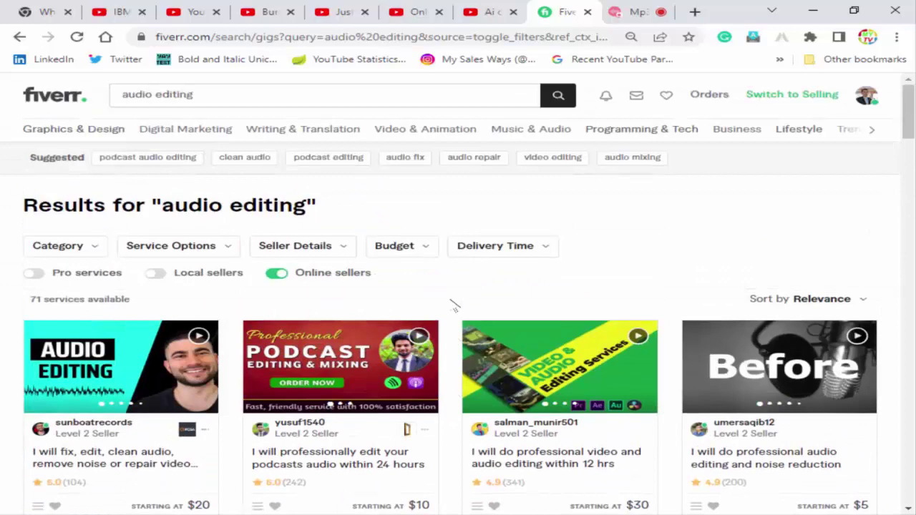
{"action": "scroll", "coordinate": [454, 306], "scroll_direction": "down", "scroll_amount": 1}
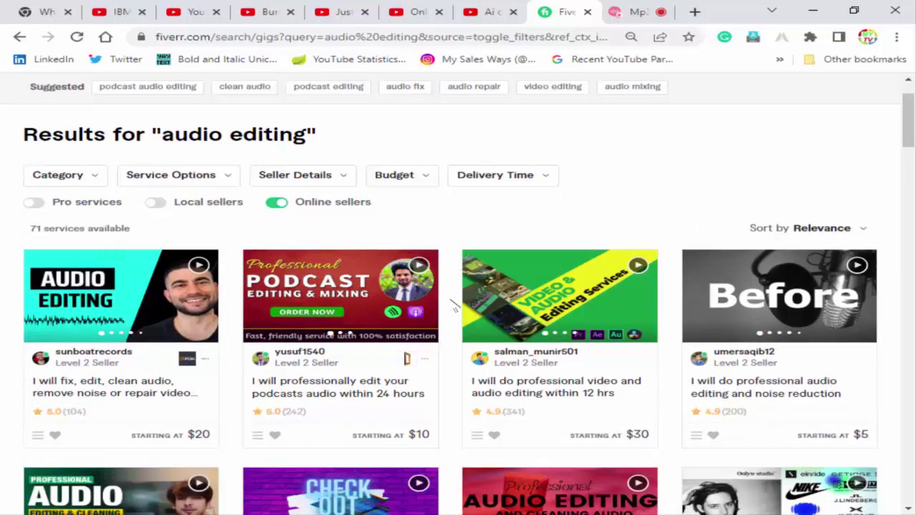